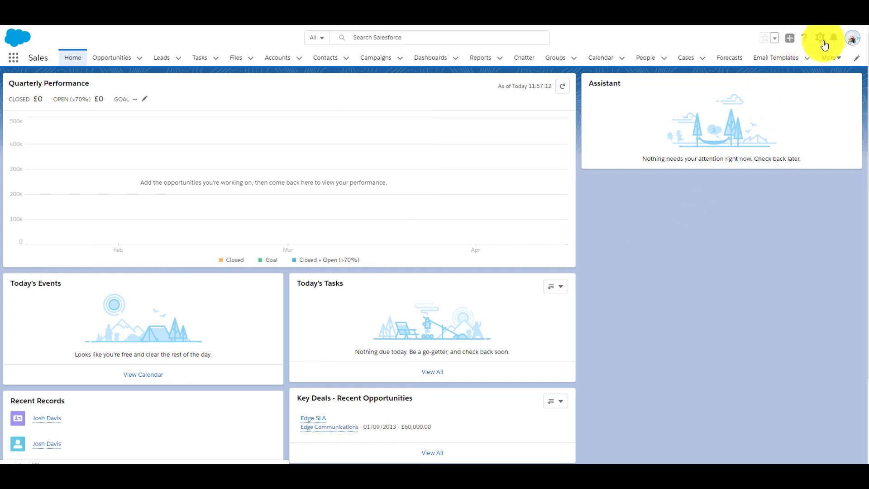
# Step: Open the gear menu in the Sales home page header
pyautogui.click(821, 40)
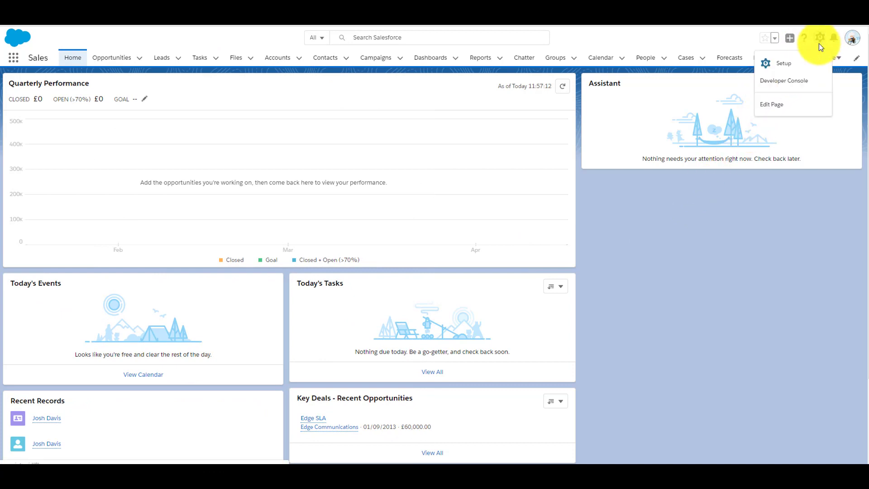
# Step: Go to Setup and find All Communities through a Quick Find search for 'all com'
pyautogui.click(786, 66)
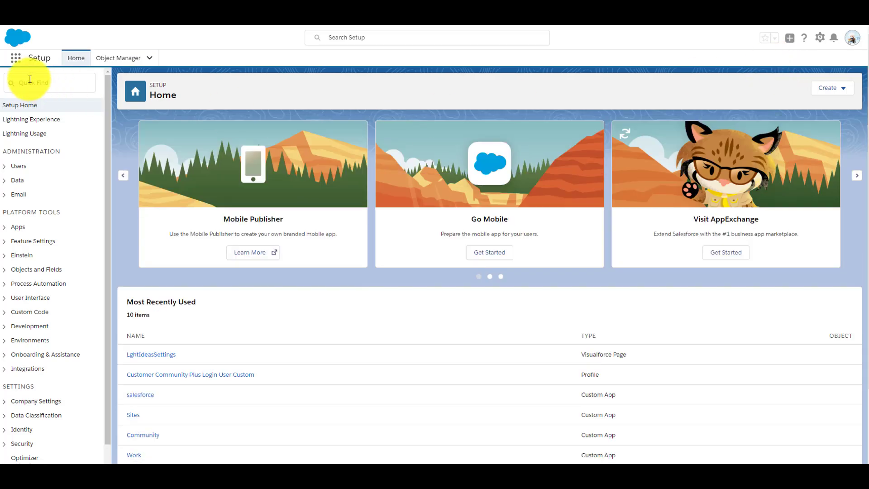
pyautogui.click(30, 80)
pyautogui.write('all com')
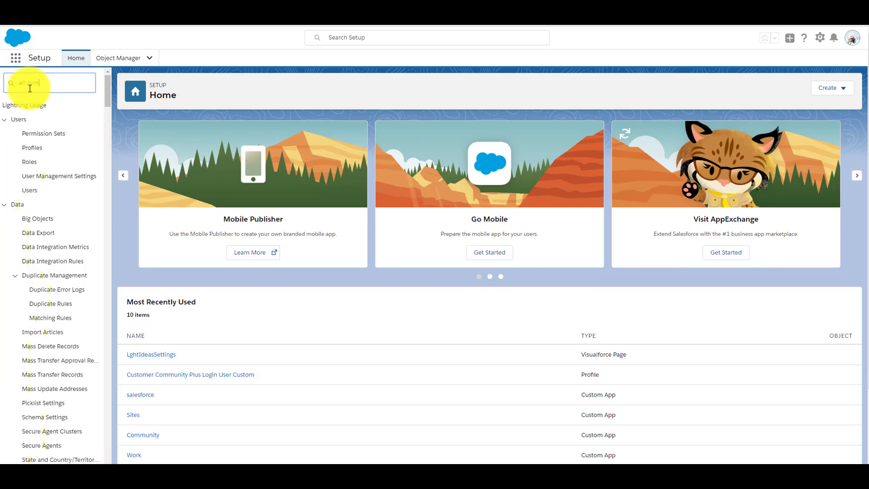
pyautogui.click(51, 135)
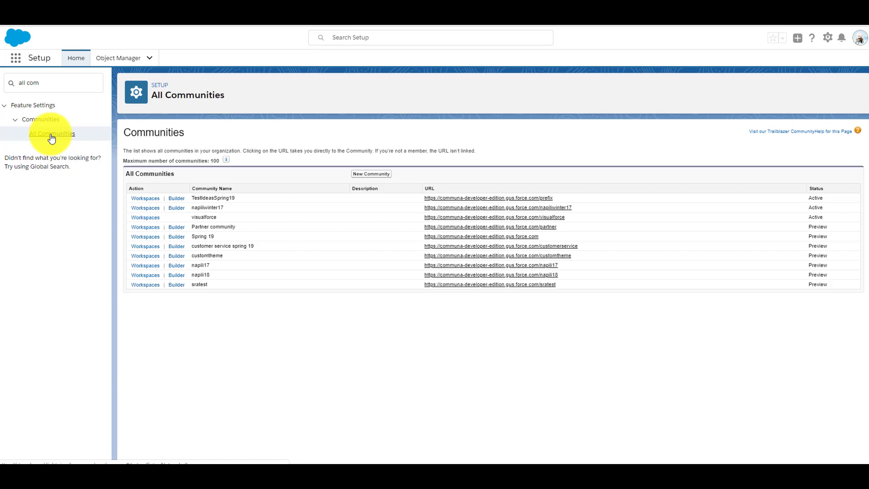
# Step: Open Workspaces for customer service spring 19 and go to its Gamification area
pyautogui.click(140, 247)
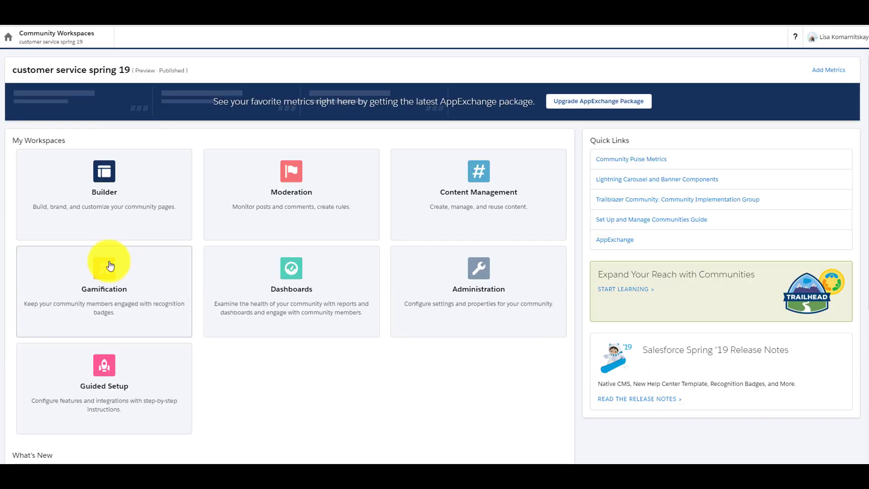
pyautogui.click(107, 288)
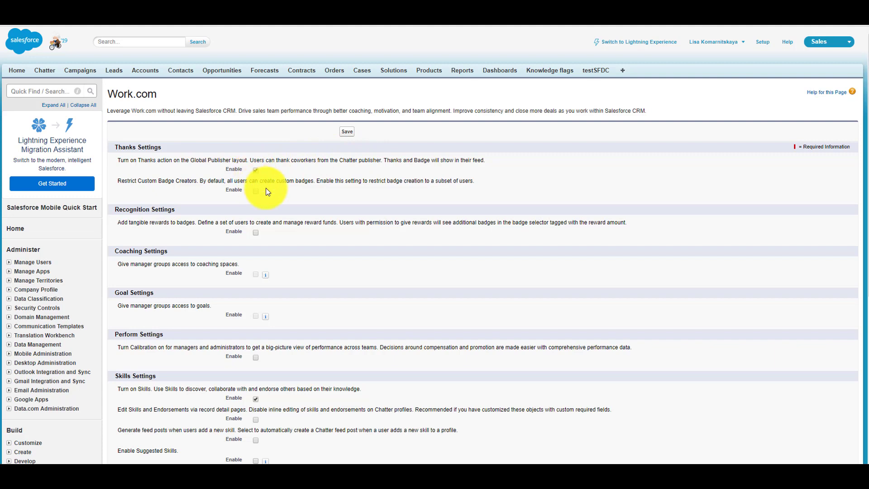
# Step: Save the enabled Thanks setting, turn on Recognition Badges, and view the badge list
pyautogui.click(347, 132)
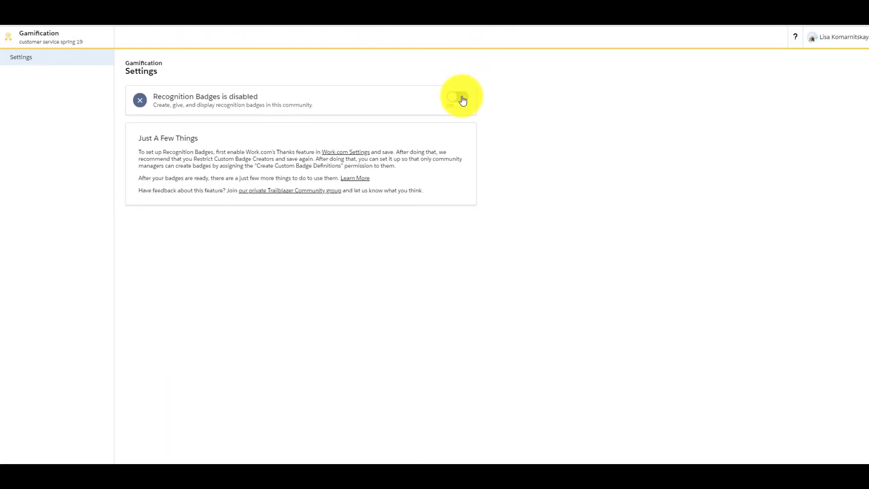
pyautogui.click(462, 101)
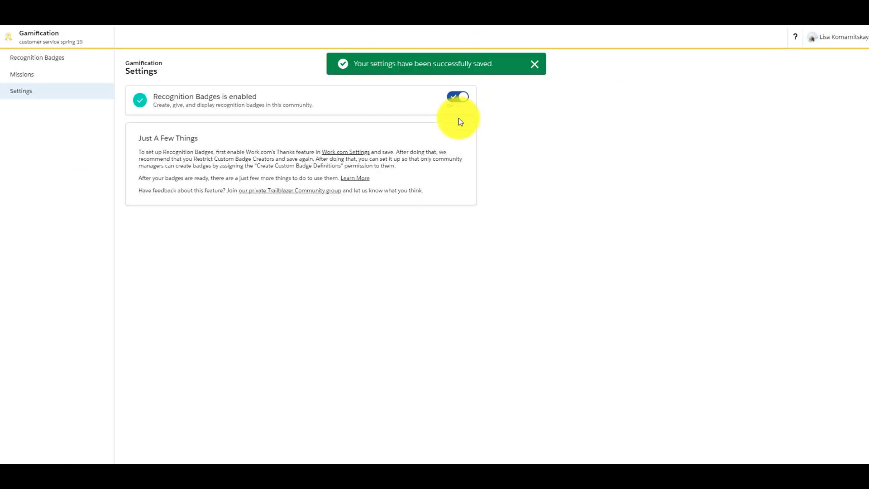
pyautogui.click(42, 63)
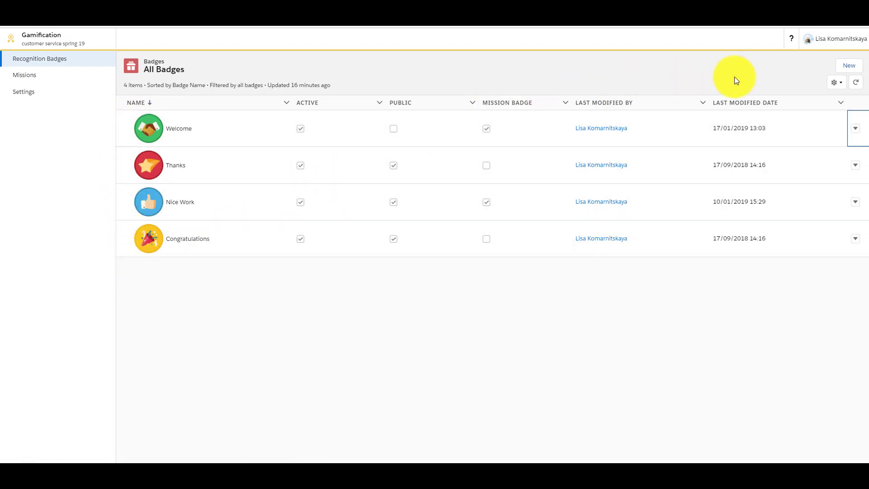
# Step: Create a badge named 'Likes' described 'You're cool!' with an uploaded heart image
pyautogui.click(850, 67)
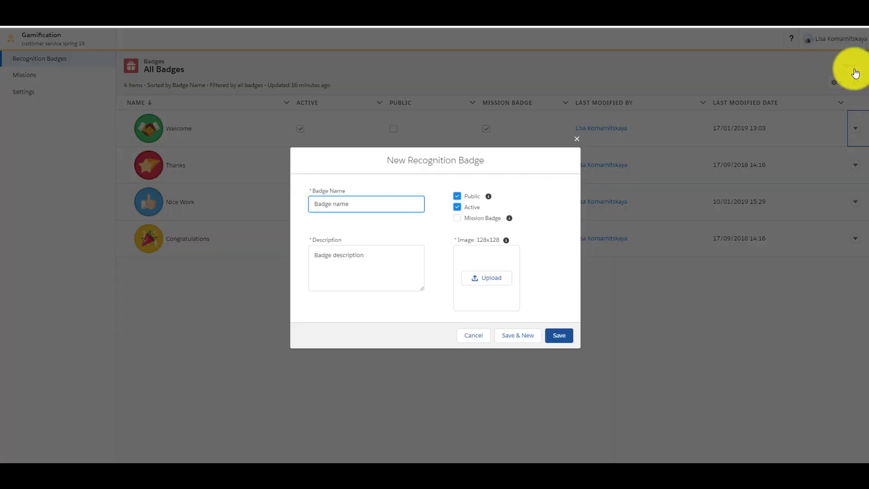
pyautogui.write('Likes')
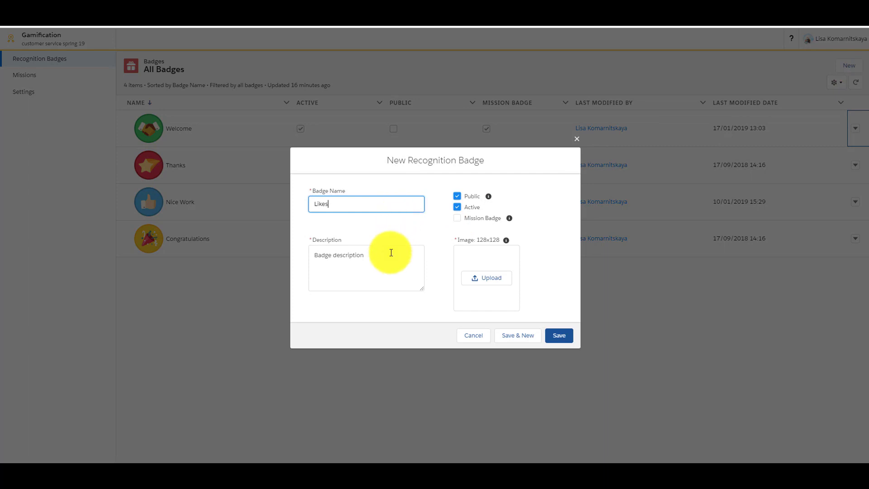
pyautogui.click(390, 252)
pyautogui.write('You')
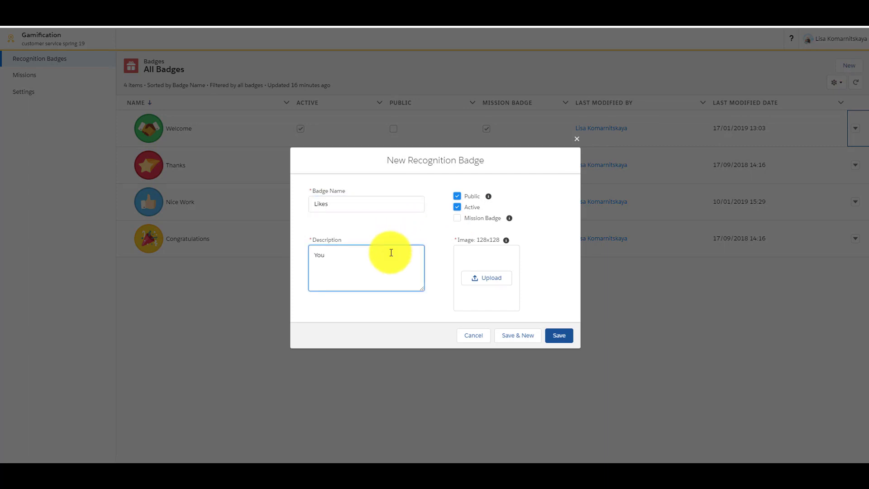
pyautogui.write("'re cool!")
pyautogui.click(489, 277)
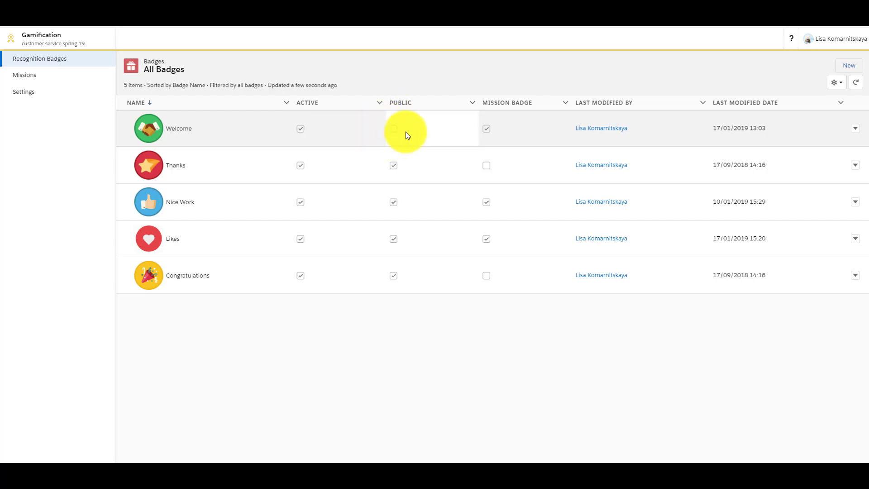
# Step: Search for another user, add them as a Welcome badge giver, and save
pyautogui.click(855, 130)
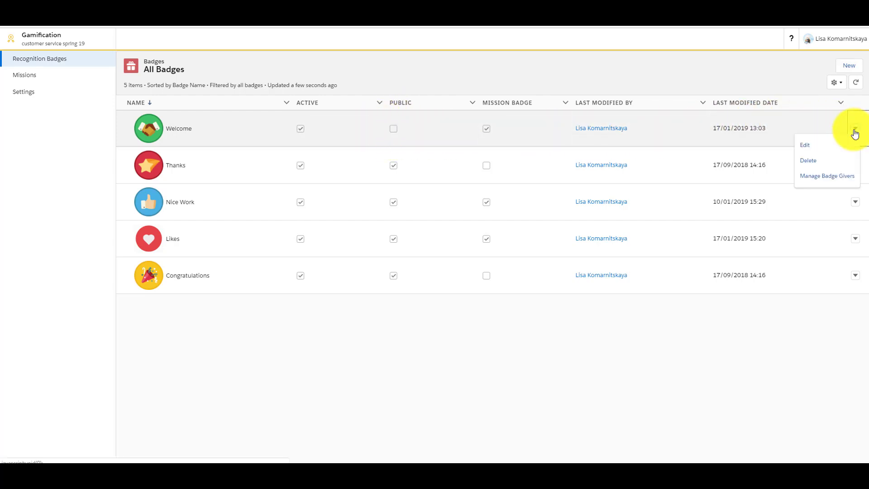
pyautogui.click(828, 176)
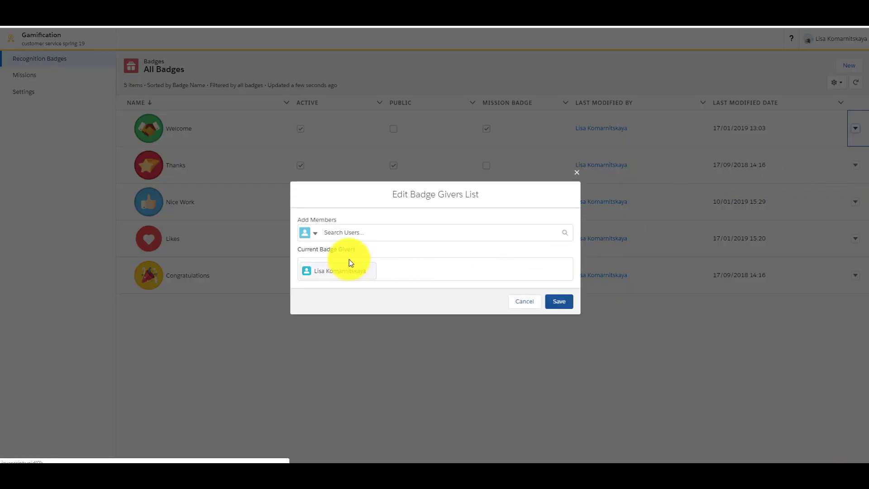
pyautogui.click(369, 233)
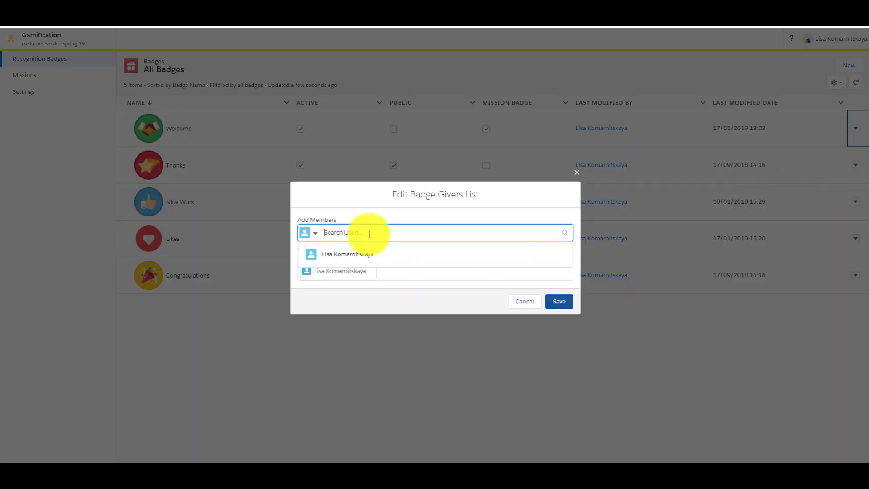
pyautogui.write('josh')
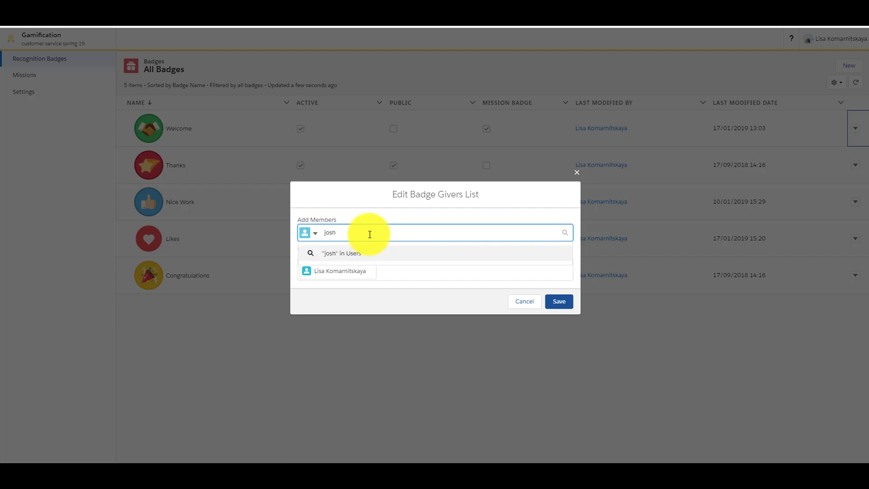
pyautogui.click(338, 272)
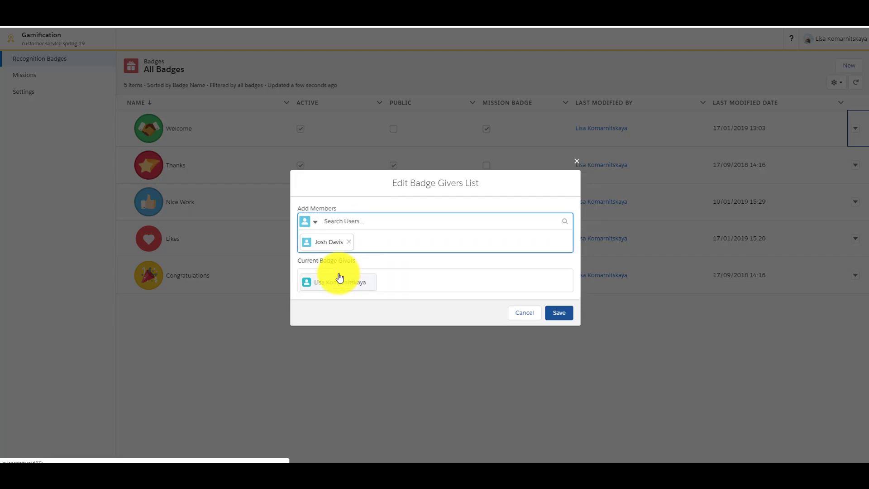
pyautogui.click(560, 313)
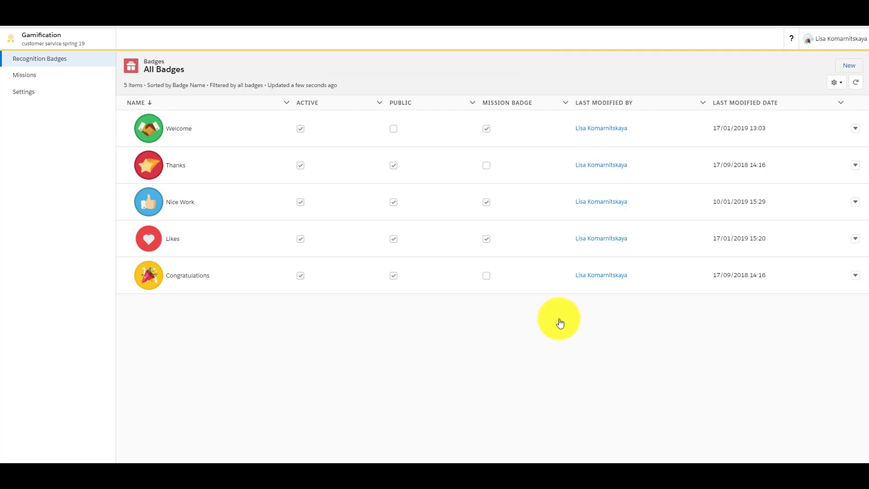
# Step: Start a new mission named 'Welcome!' with the description 'welcome'
pyautogui.click(52, 80)
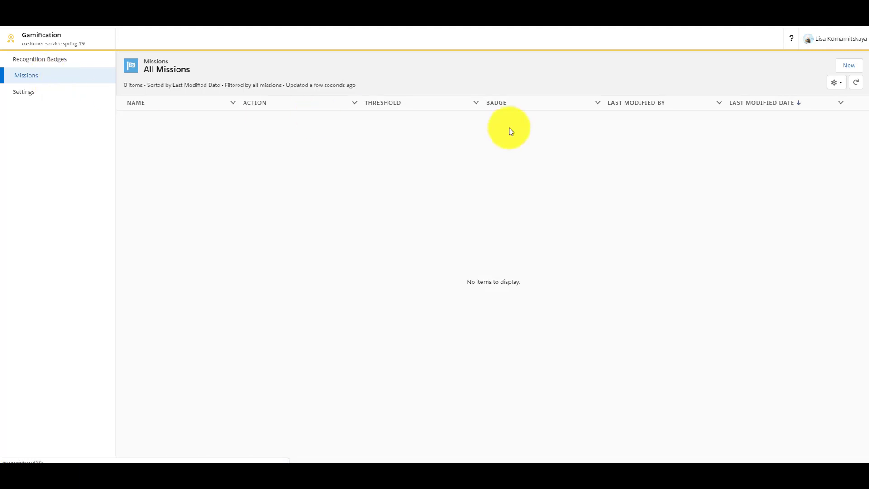
pyautogui.click(855, 68)
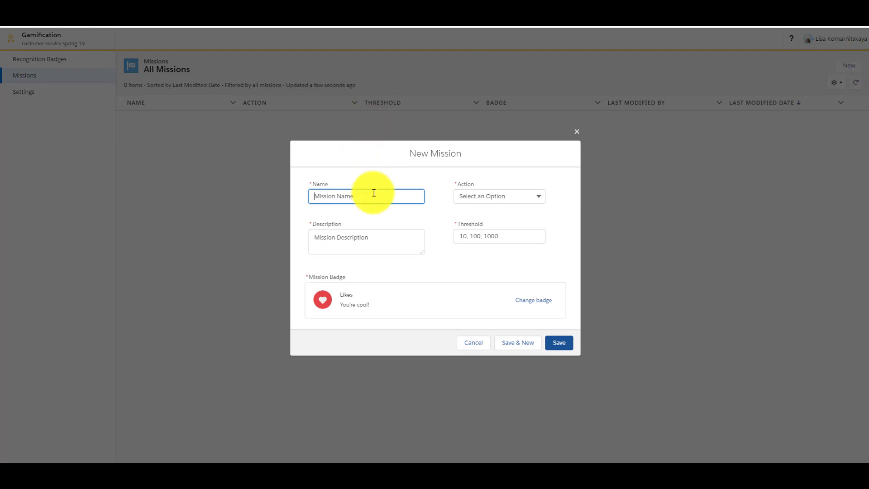
pyautogui.write('Welcome!')
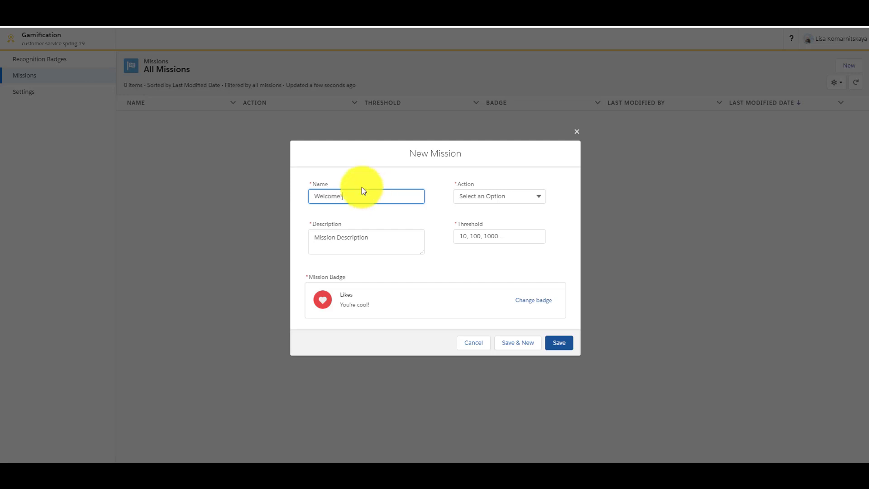
pyautogui.click(359, 237)
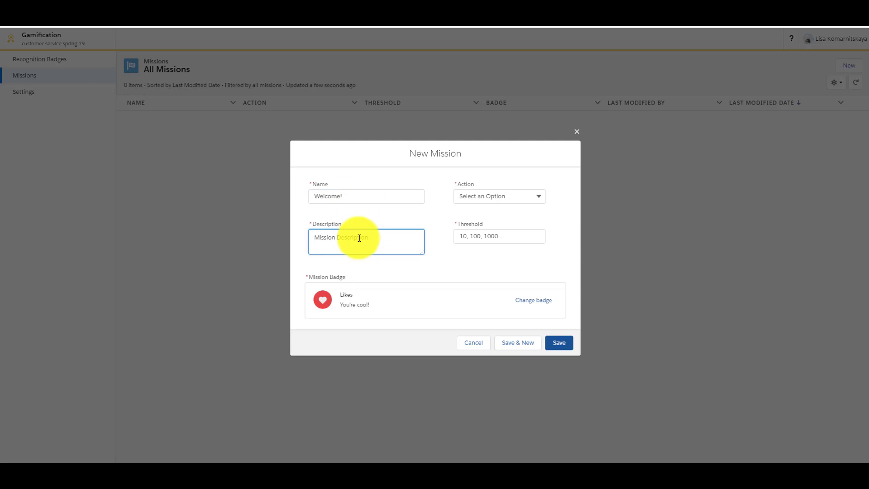
pyautogui.write('welcome')
# Step: Set the mission action to Upload a Profile Picture and the badge to Welcome, then save
pyautogui.click(541, 196)
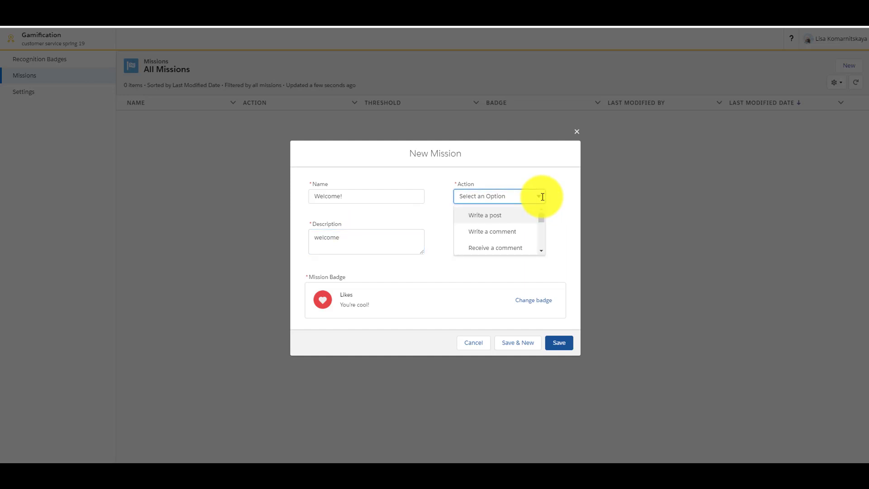
pyautogui.moveTo(545, 219); pyautogui.dragTo(547, 249)
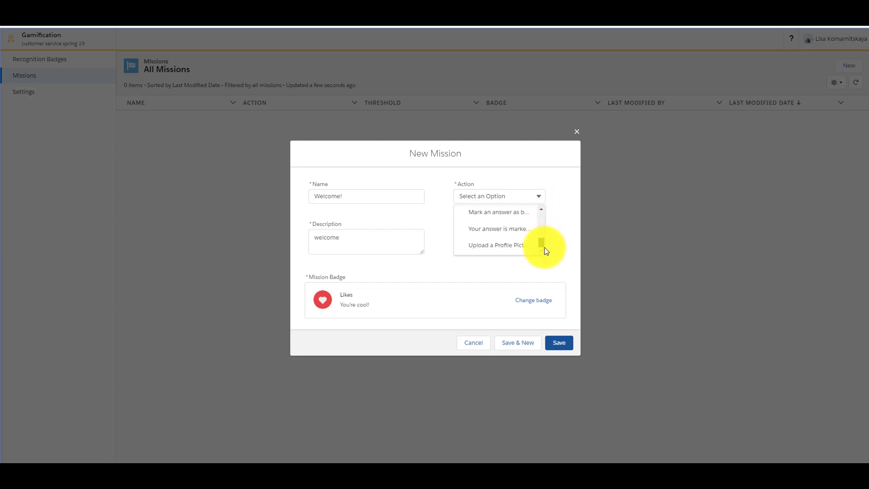
pyautogui.click(511, 249)
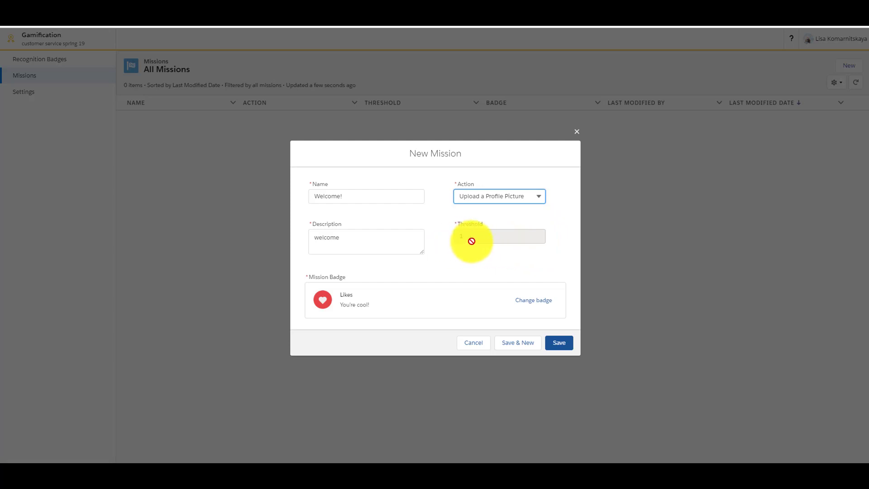
pyautogui.click(547, 300)
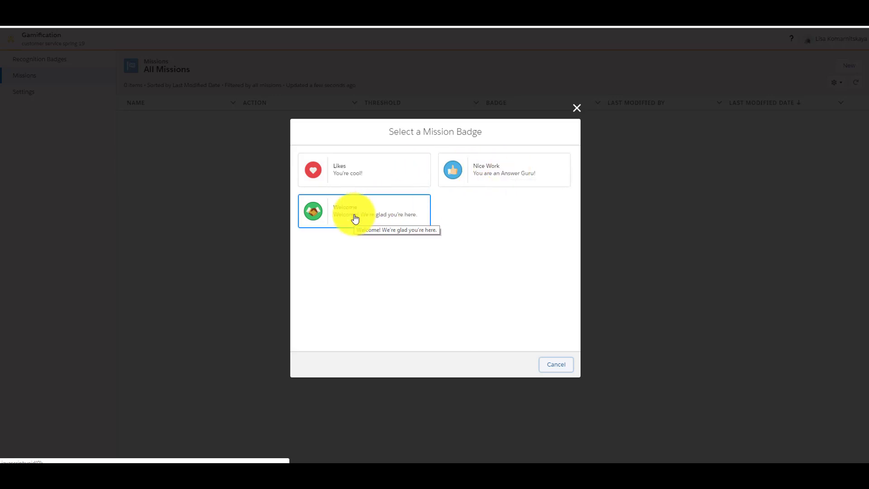
pyautogui.click(392, 211)
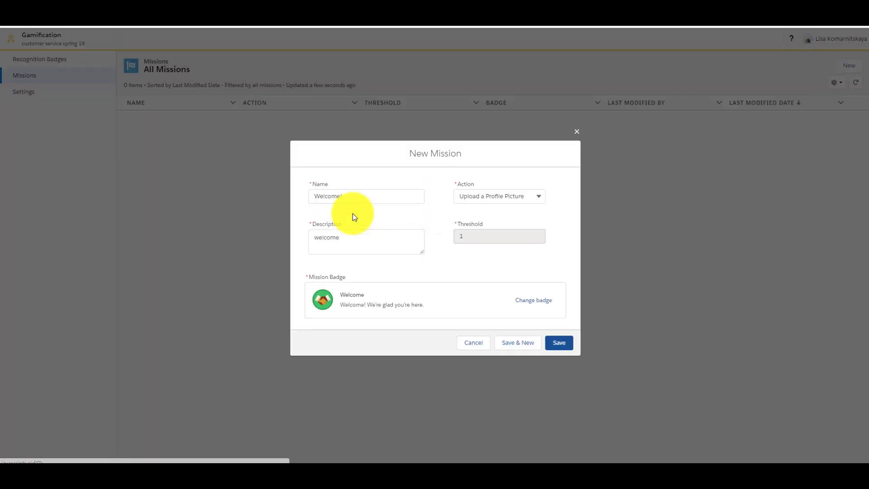
pyautogui.click(560, 345)
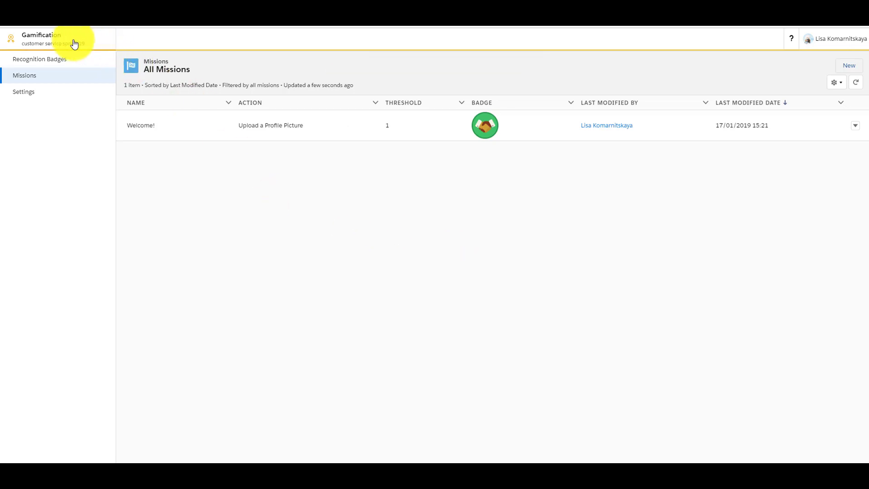
pyautogui.click(51, 40)
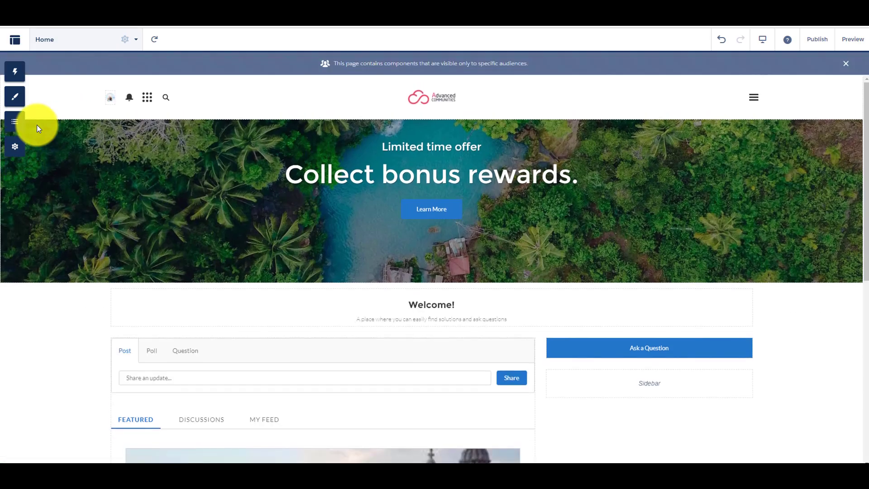
# Step: Find 'rec' among the components and place Recognition Badges in the Home page sidebar
pyautogui.click(13, 72)
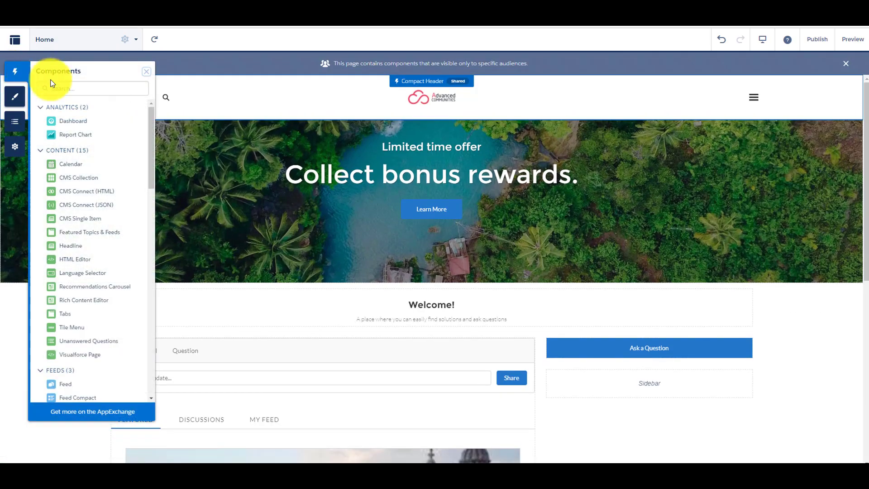
pyautogui.click(71, 89)
pyautogui.write('rec')
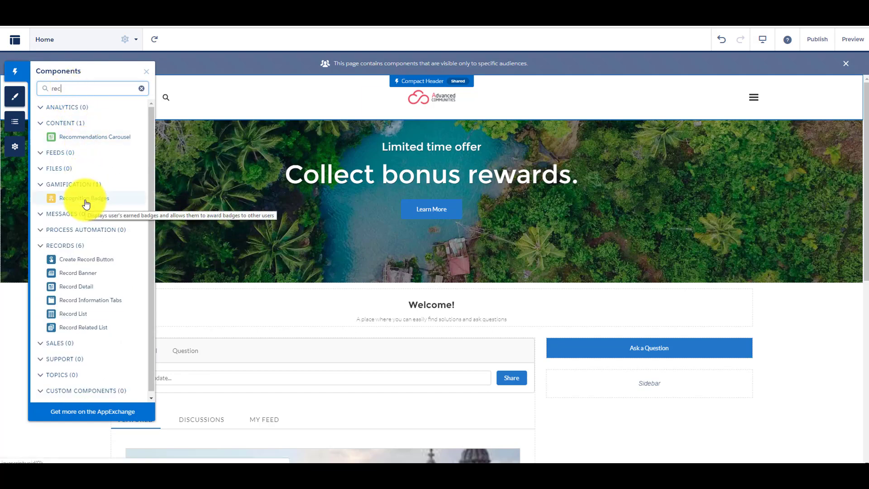
pyautogui.moveTo(86, 199); pyautogui.dragTo(569, 385)
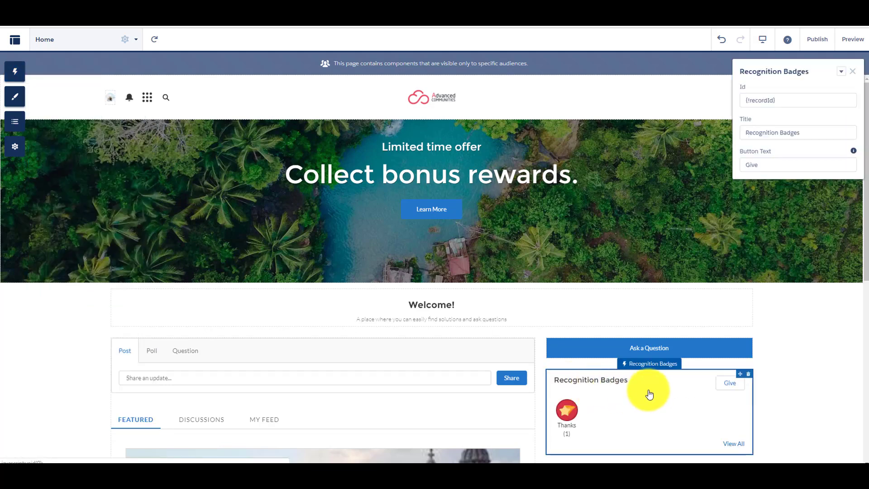
pyautogui.scroll(-3, 650, 394)
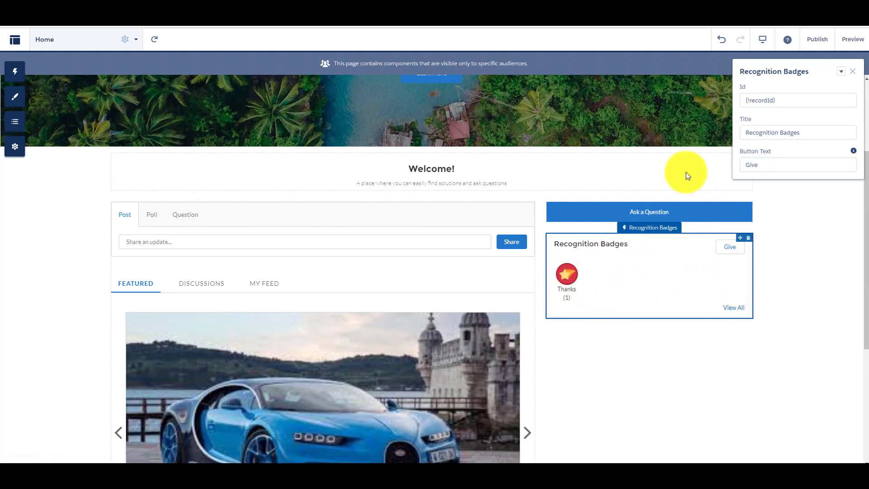
# Step: Publish the community changes to members and acknowledge the confirmation
pyautogui.click(817, 45)
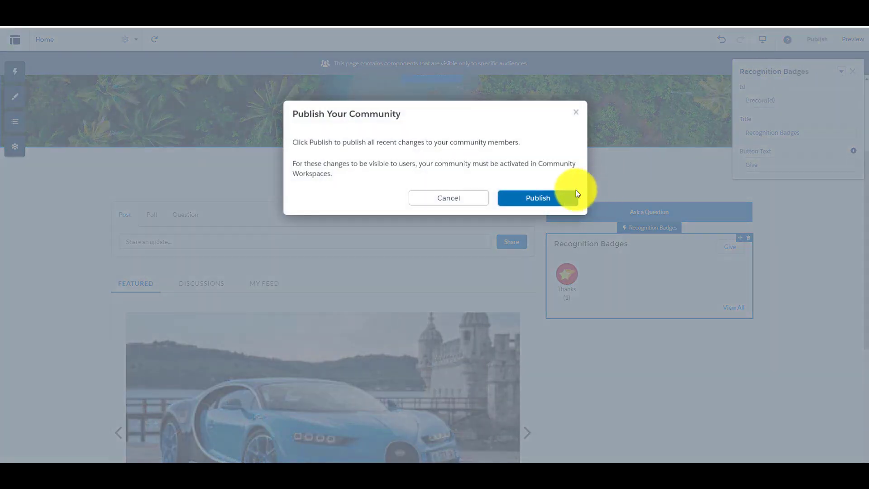
pyautogui.click(551, 202)
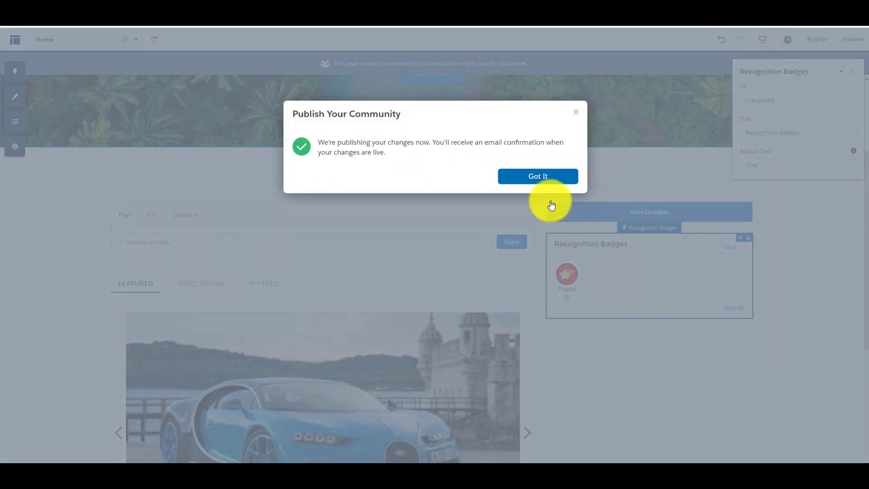
pyautogui.click(537, 177)
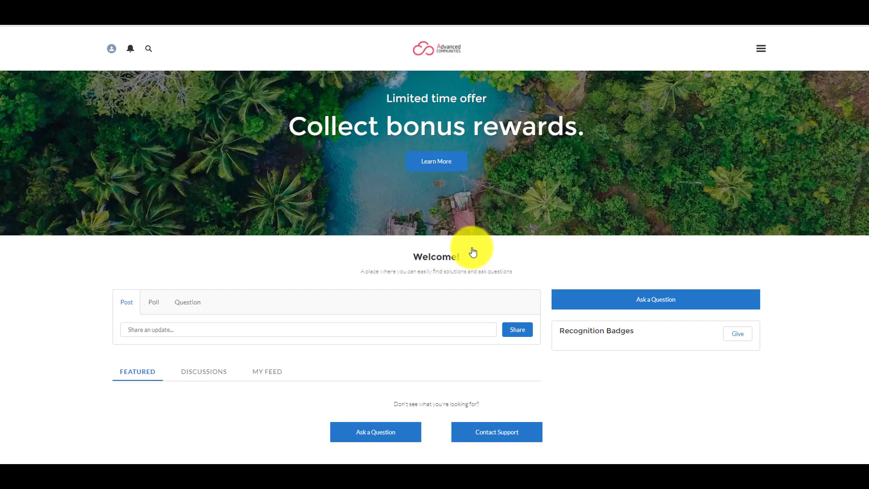
# Step: Upload the '19 cyclist photo as the profile picture on My Profile and save it
pyautogui.click(113, 54)
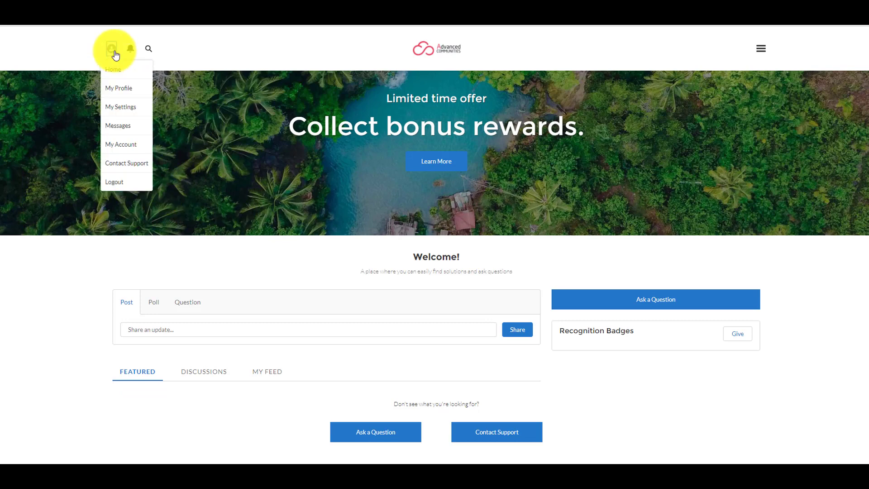
pyautogui.click(125, 89)
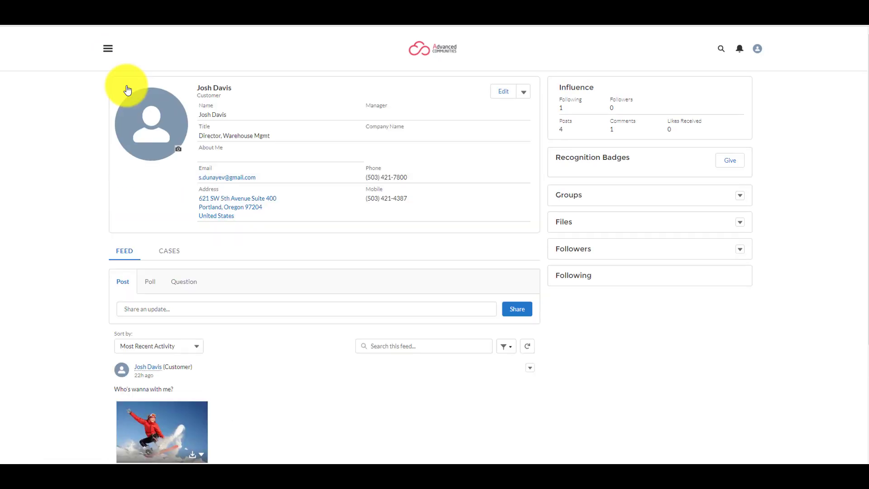
pyautogui.click(154, 136)
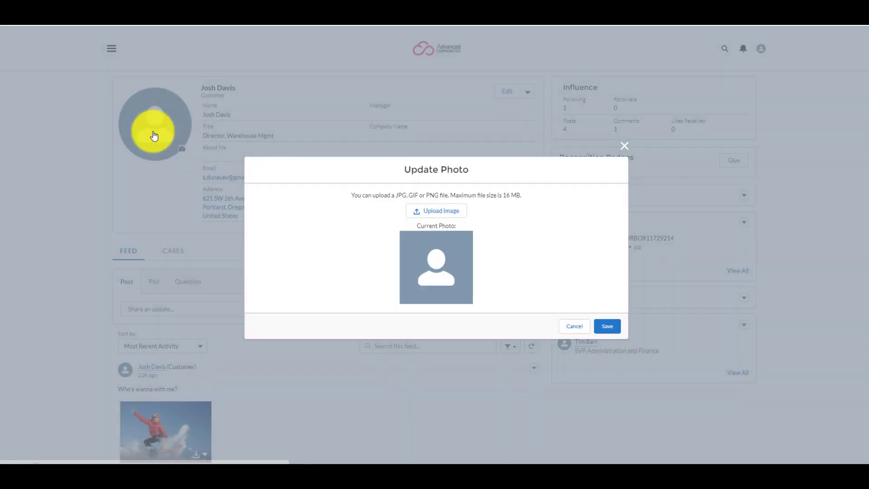
pyautogui.click(446, 214)
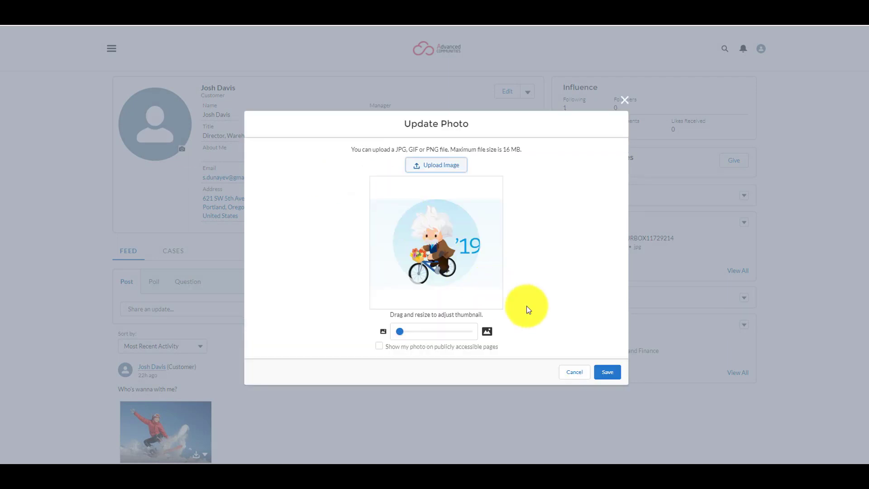
pyautogui.click(609, 375)
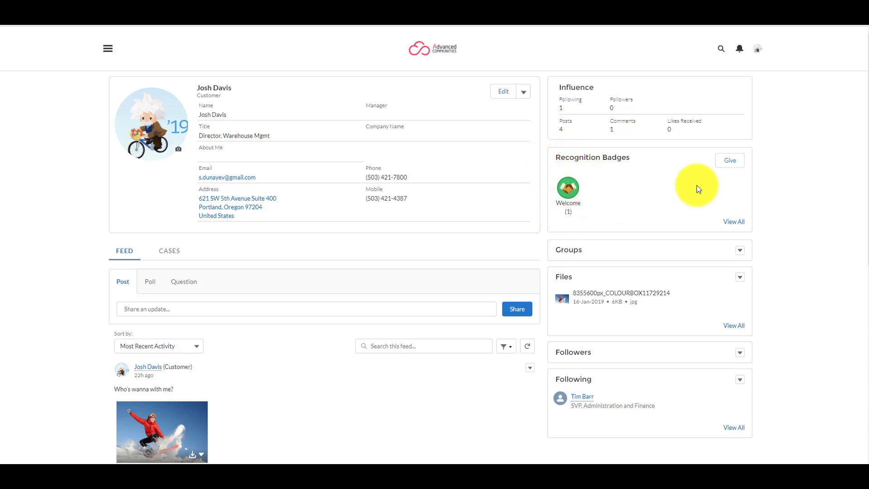
# Step: Give a colleague the Thanks badge with the message 'thanj you.'
pyautogui.click(738, 165)
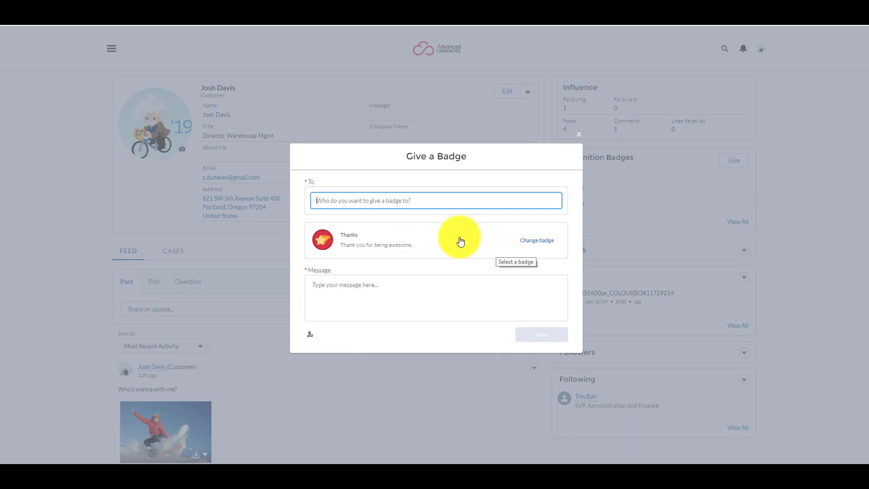
pyautogui.write('time')
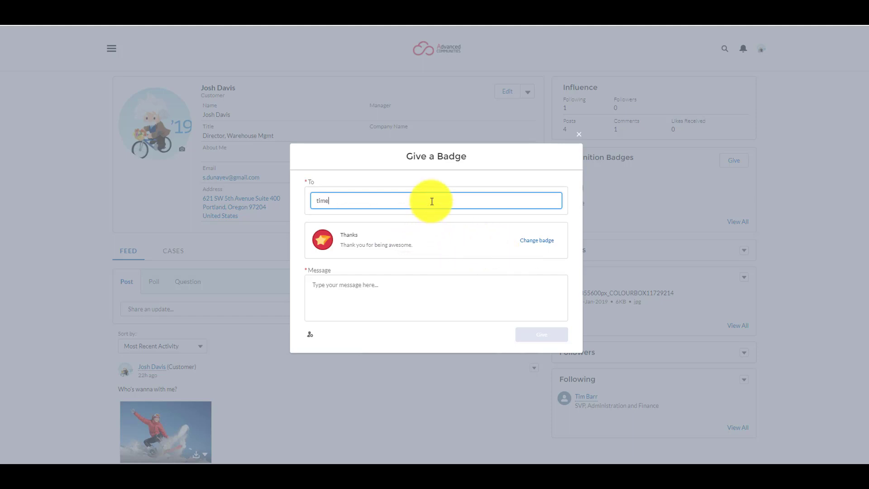
pyautogui.press('BackSpace')
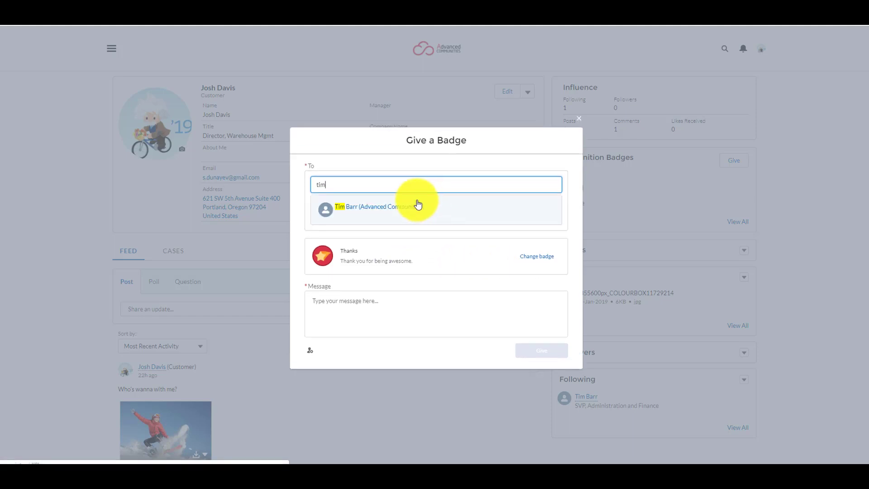
pyautogui.click(392, 212)
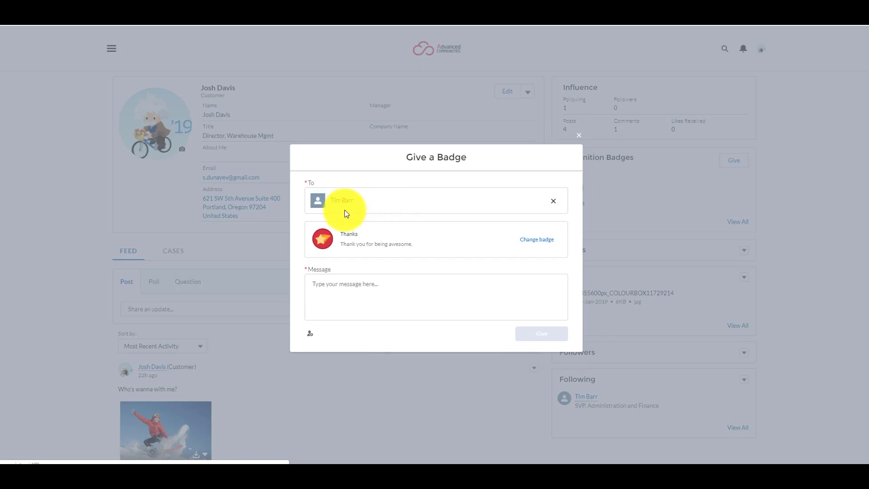
pyautogui.click(379, 286)
pyautogui.write('thanj')
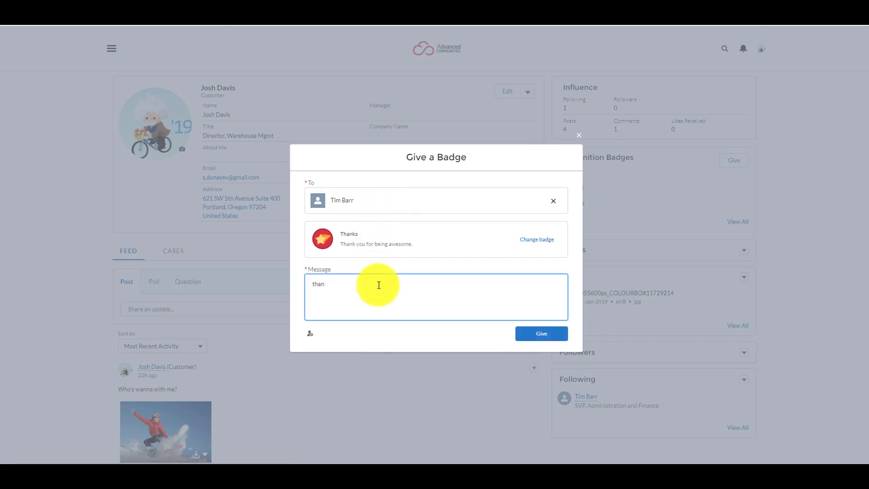
pyautogui.write(' you.')
pyautogui.click(531, 336)
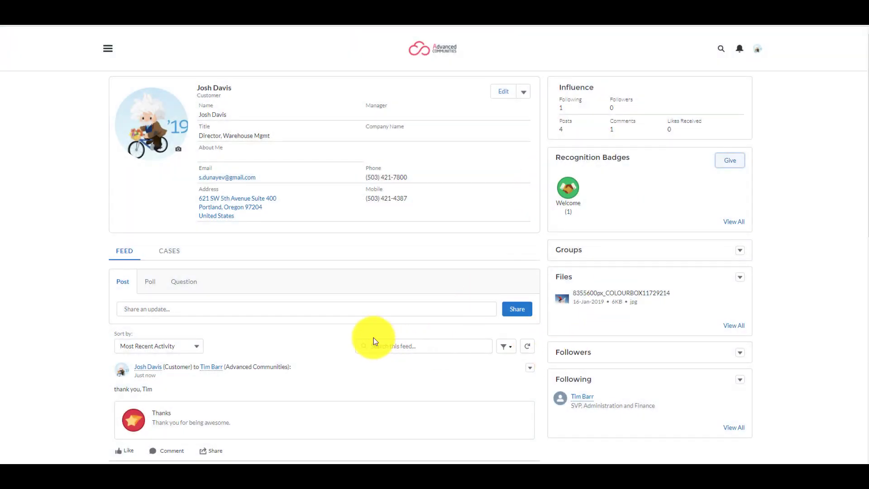
# Step: Review the profile feed, then return to the community Home page via the site navigation menu
pyautogui.scroll(-3, 373, 339)
pyautogui.scroll(-2, 374, 340)
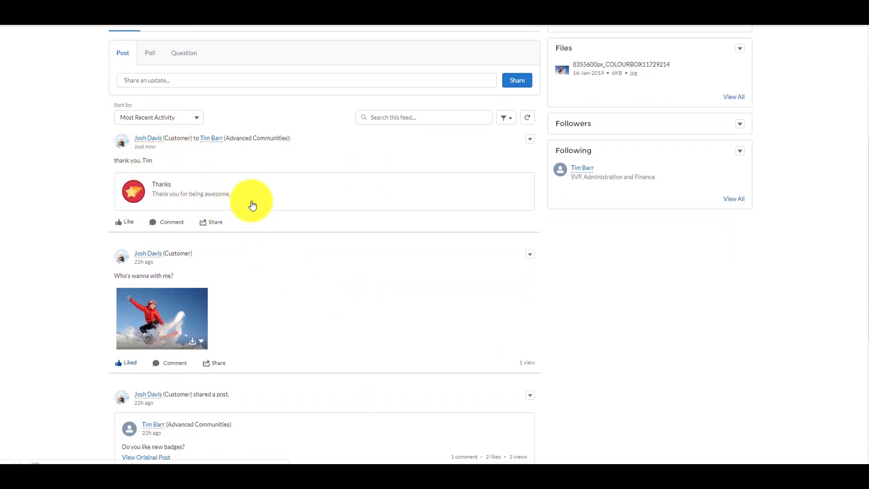
pyautogui.scroll(-6, 311, 225)
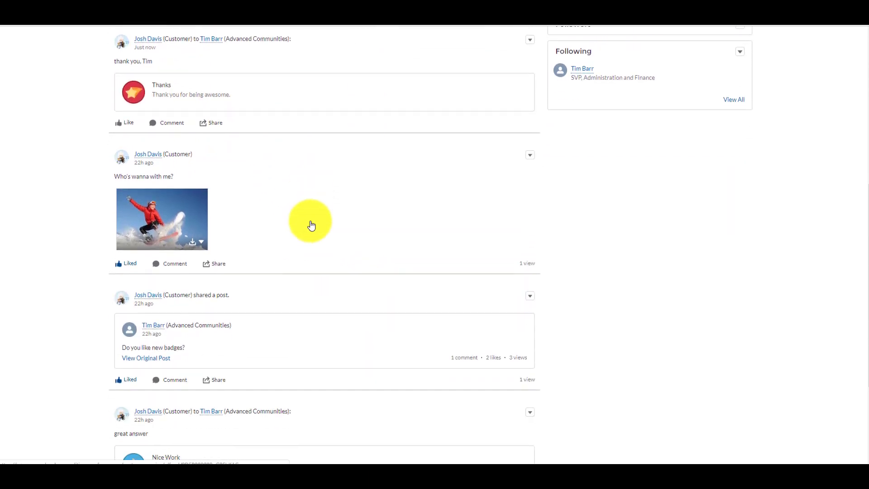
pyautogui.scroll(11, 311, 225)
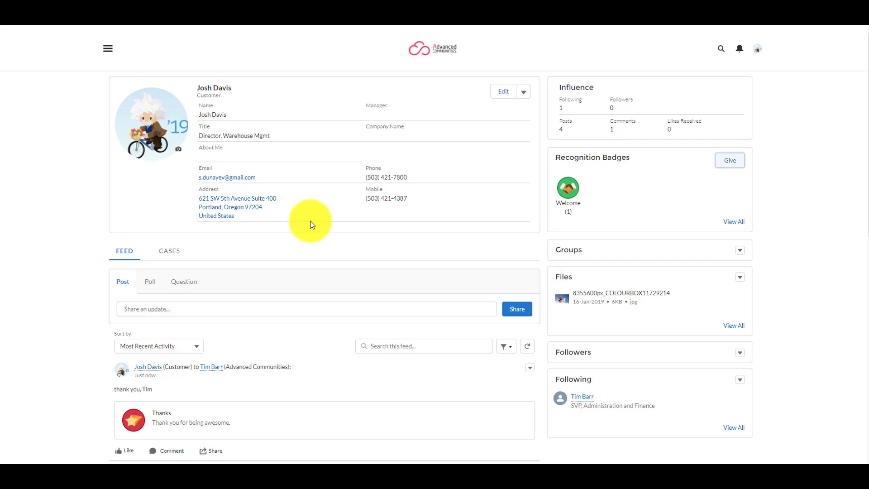
pyautogui.click(108, 49)
pyautogui.click(7, 82)
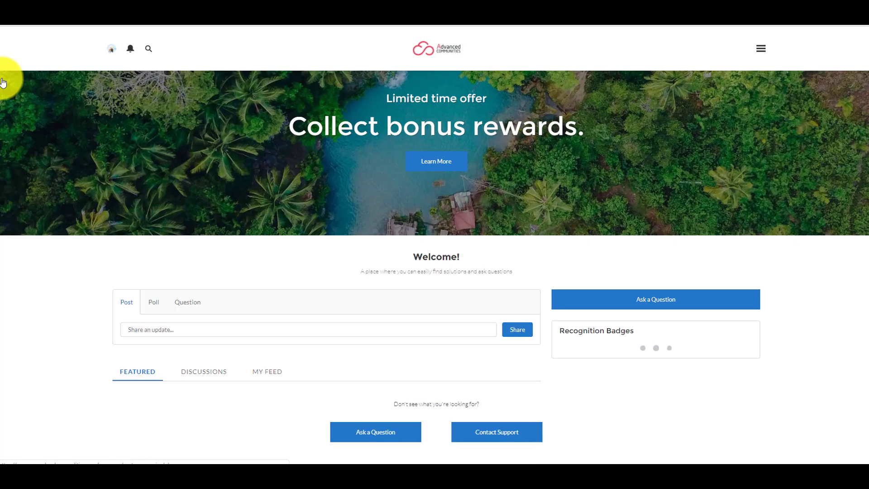